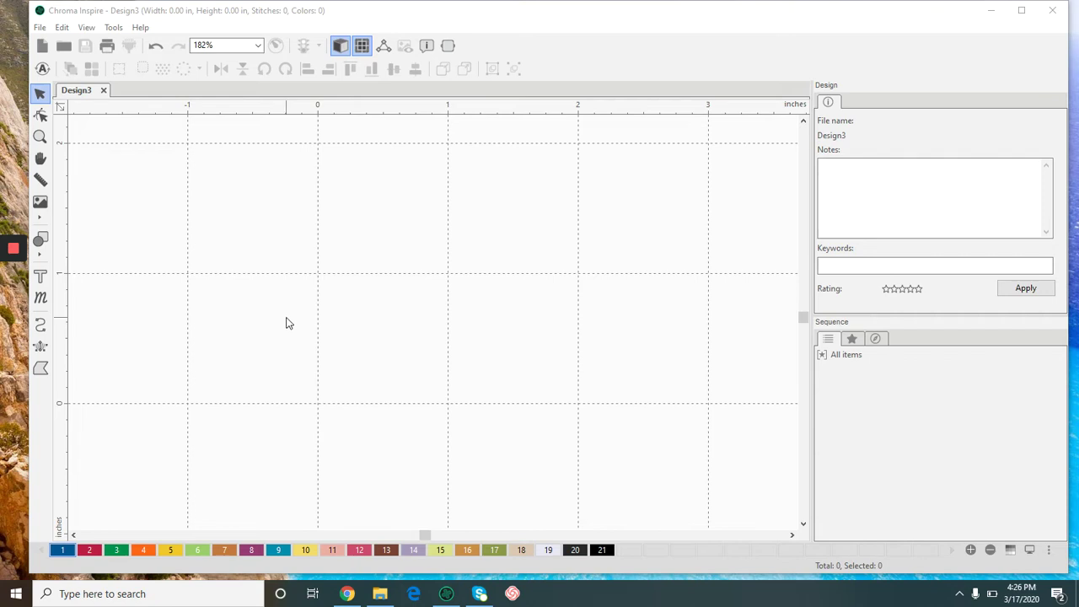
Place Text-tool lettering on the canvas and change its text to 'Ricoma' in Arial
left_click(40, 275)
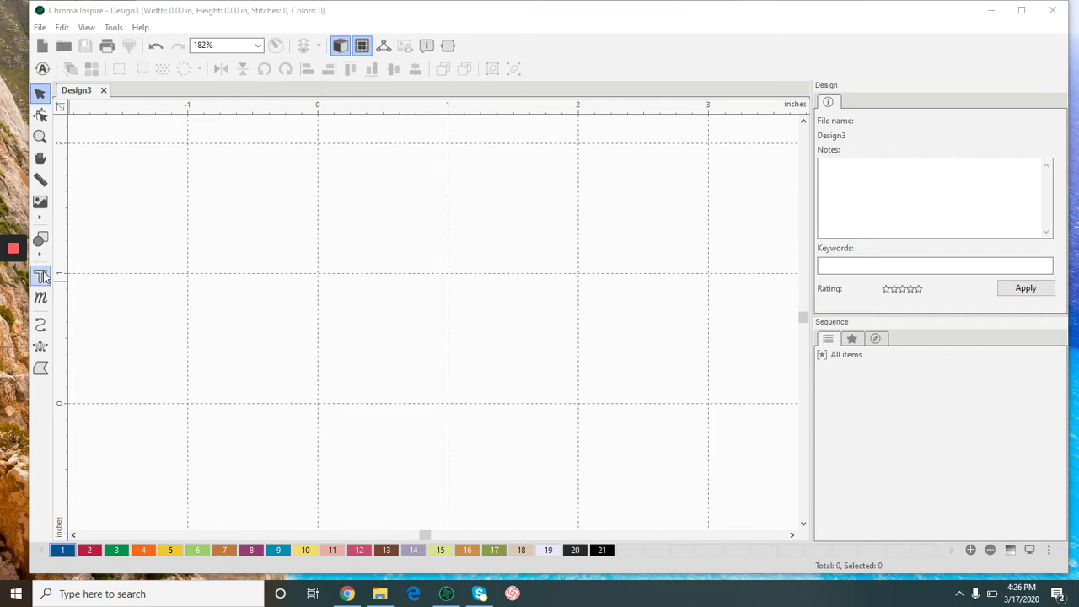
left_click(276, 264)
type("A")
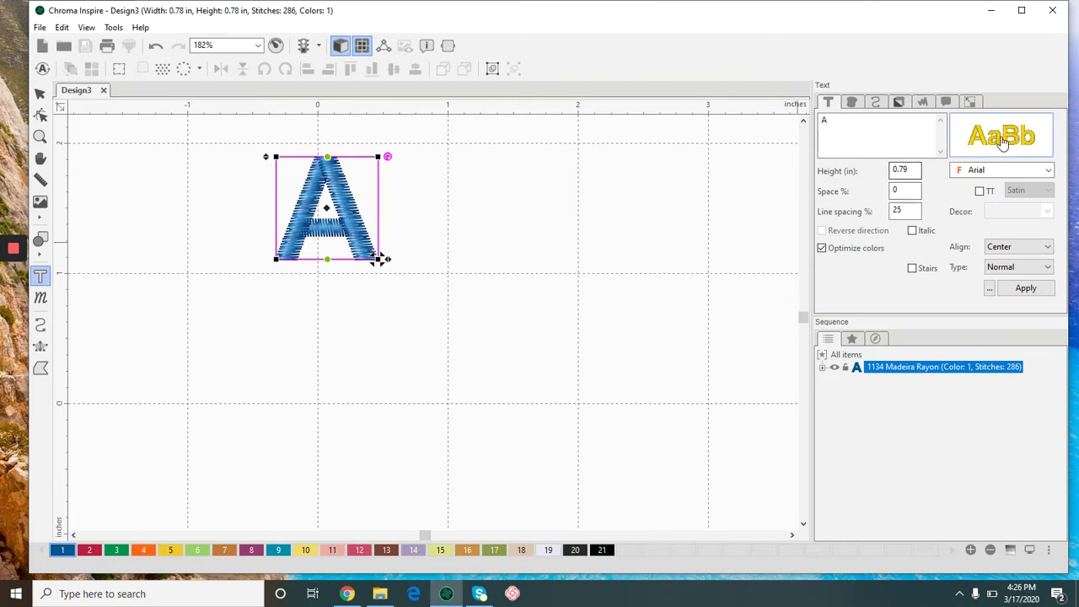
mouse_move(1001, 142)
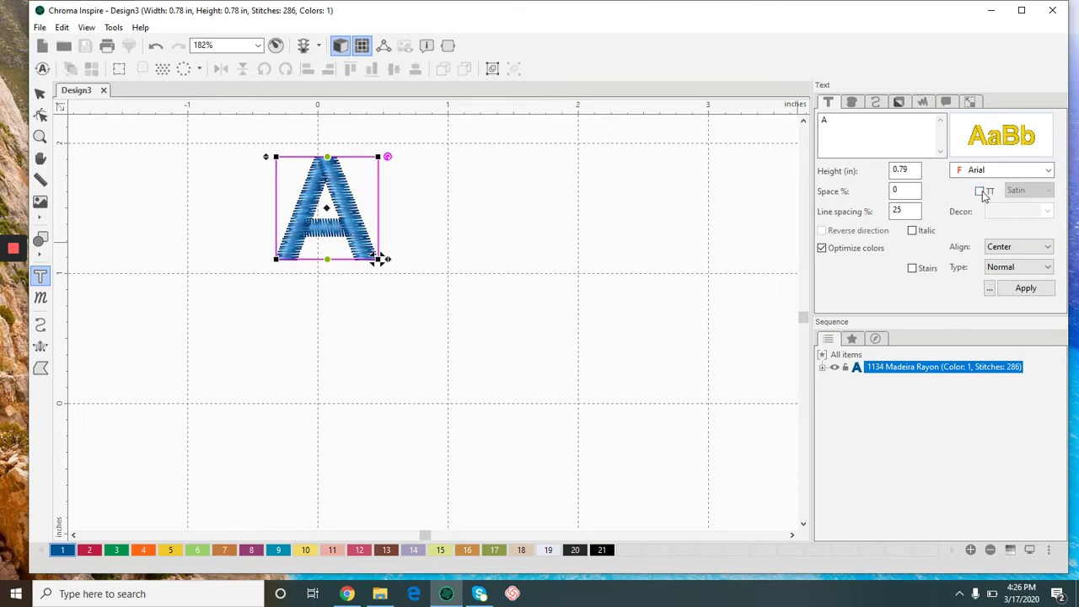
left_click(860, 135)
left_click(1025, 287)
Move the Ricoma lettering left and scale it down to about 1.99 in wide
scroll(763, 259, "down", 1)
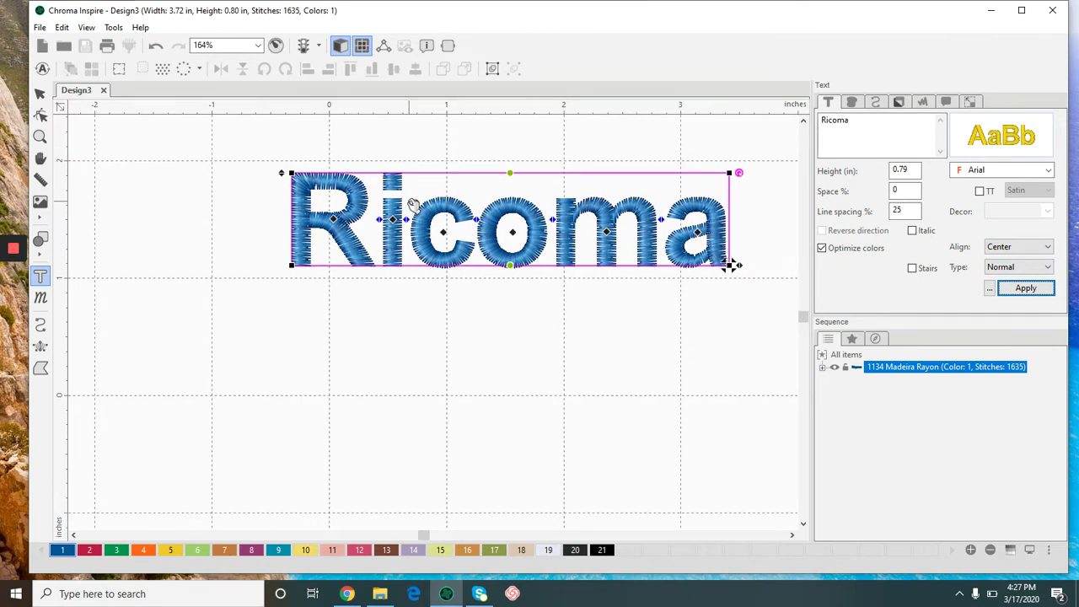
left_click(39, 92)
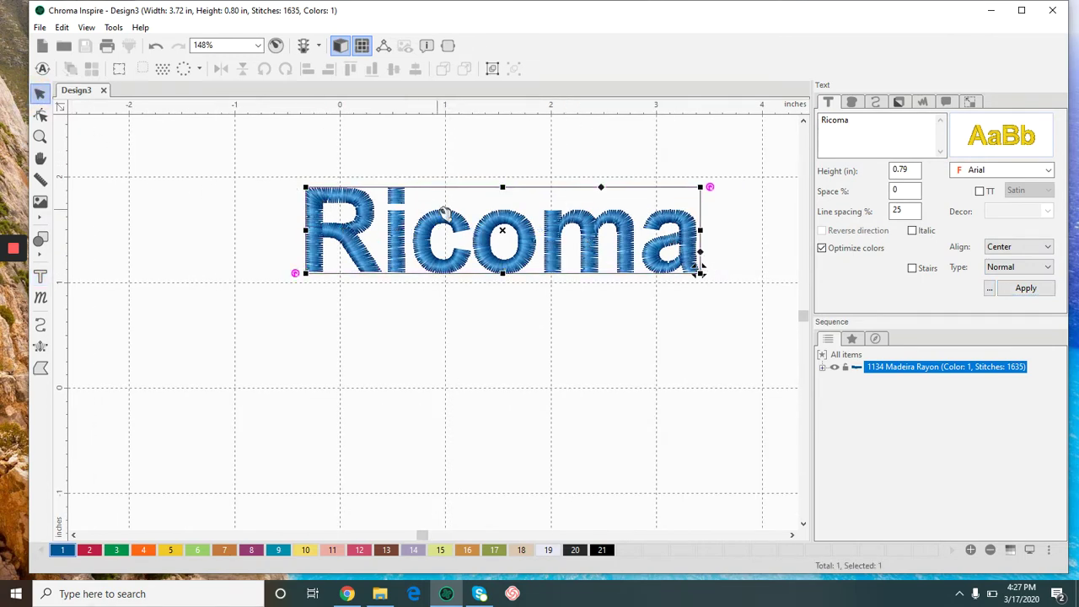
left_click_drag(444, 219, 371, 231)
left_click_drag(628, 282, 472, 352)
Shrink the lettering further to 1.64 in wide and nudge it down and right
scroll(444, 243, "up", 3)
key("space")
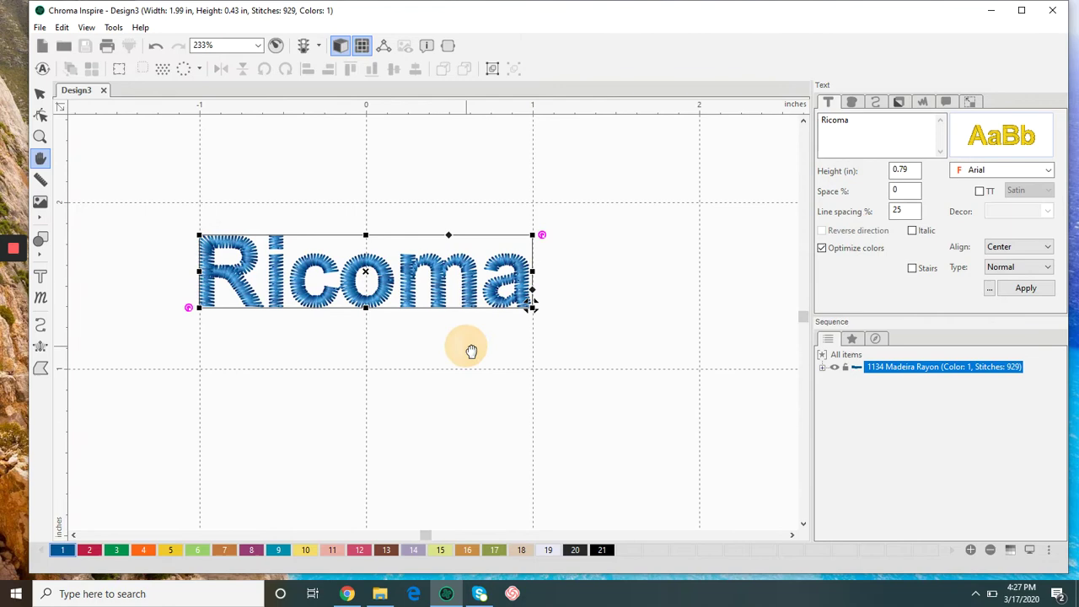
scroll(468, 352, "up", 1)
scroll(459, 325, "up", 1)
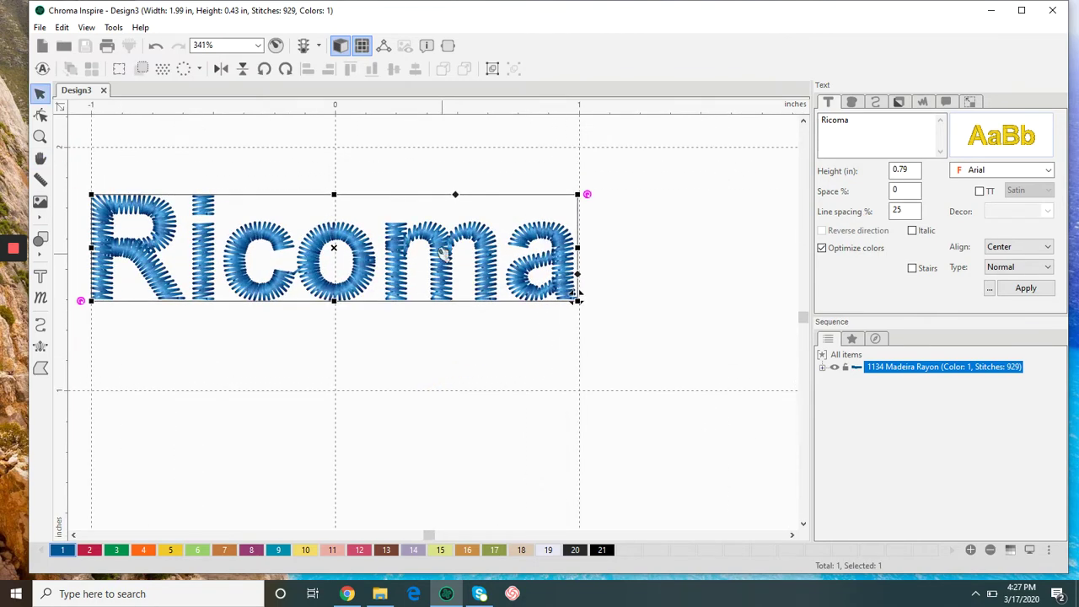
left_click_drag(371, 245, 413, 282)
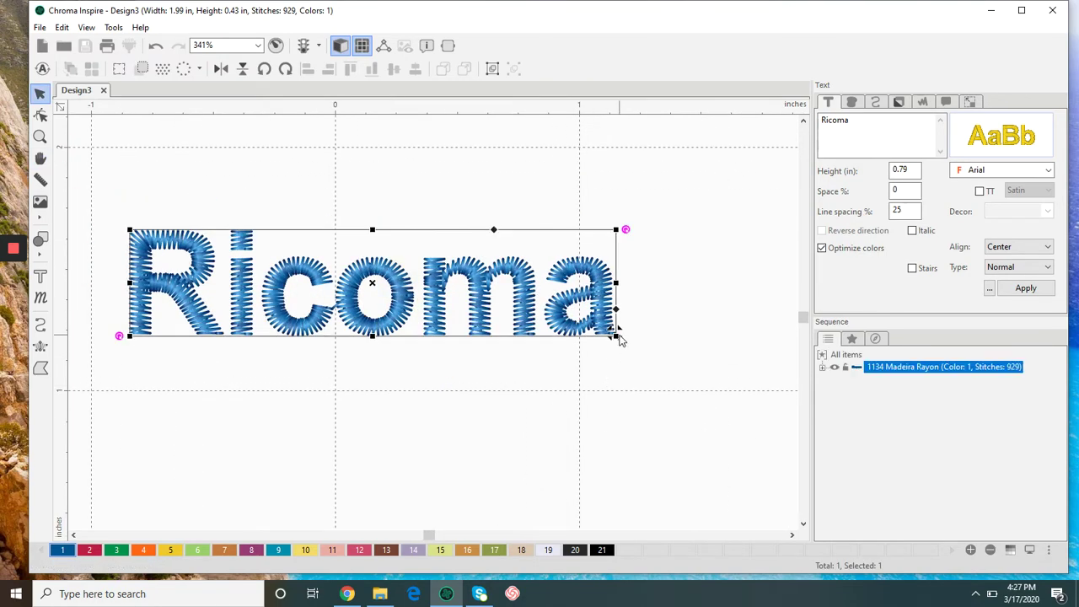
left_click_drag(616, 337, 531, 316)
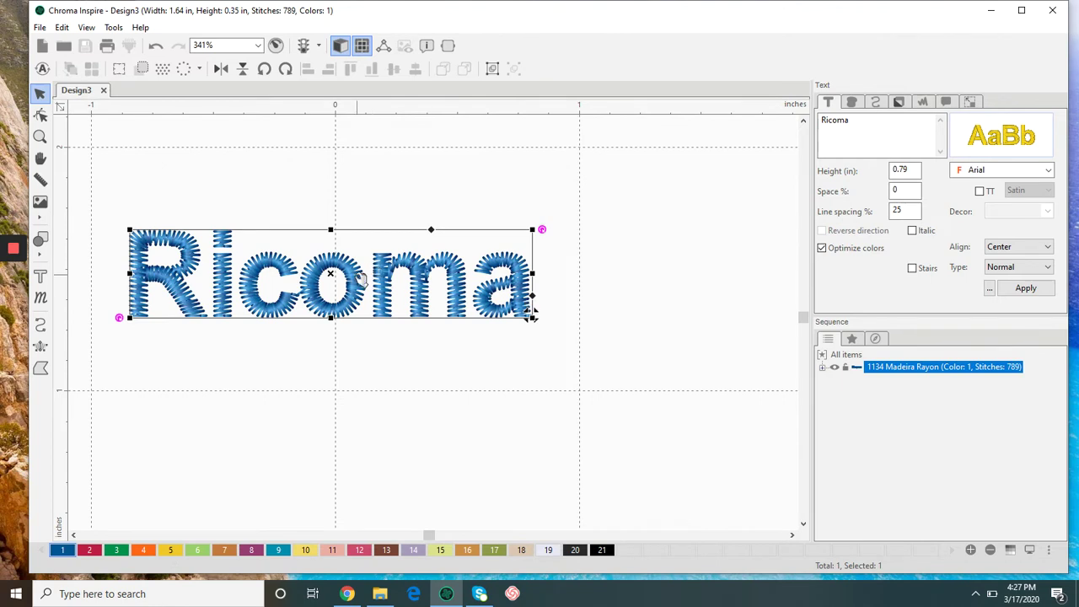
left_click_drag(361, 279, 394, 296)
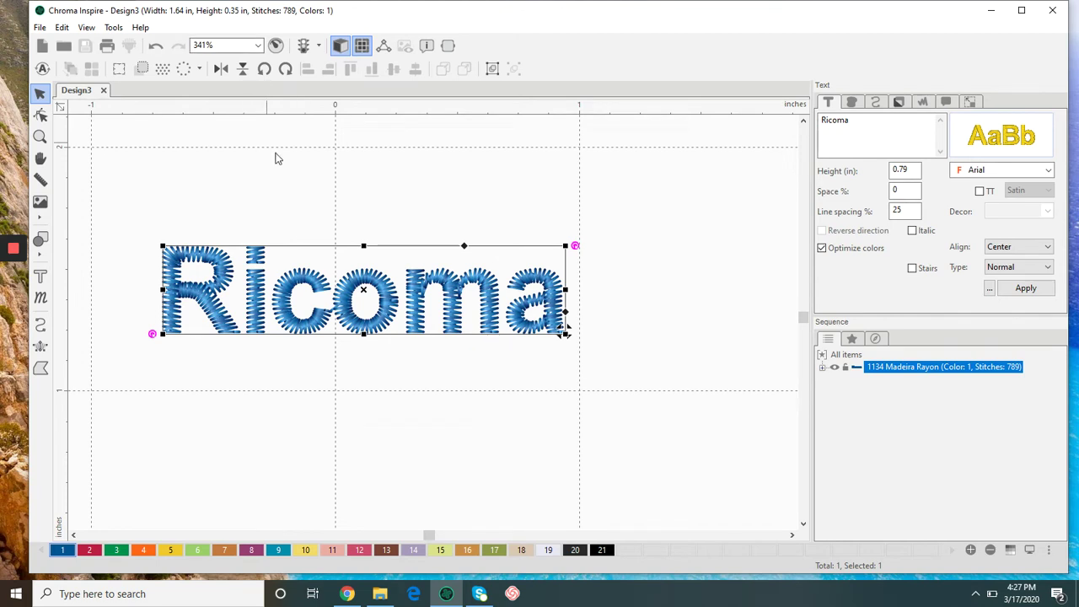
Switch the lettering's underlay from Parallel to Center Line and apply, dropping it to 740 stitches
left_click(856, 103)
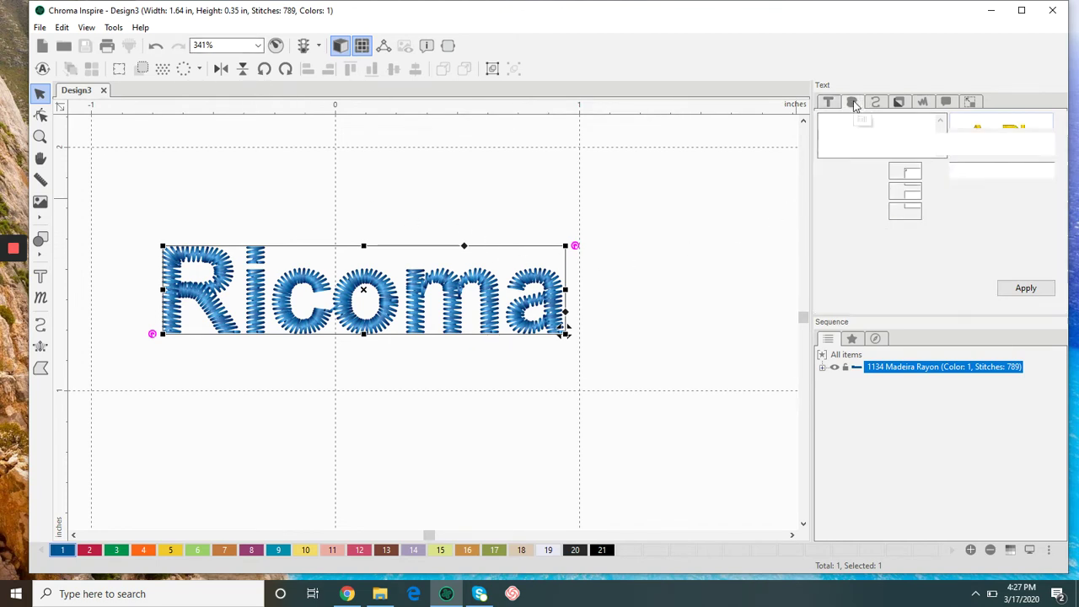
left_click(876, 102)
left_click(899, 102)
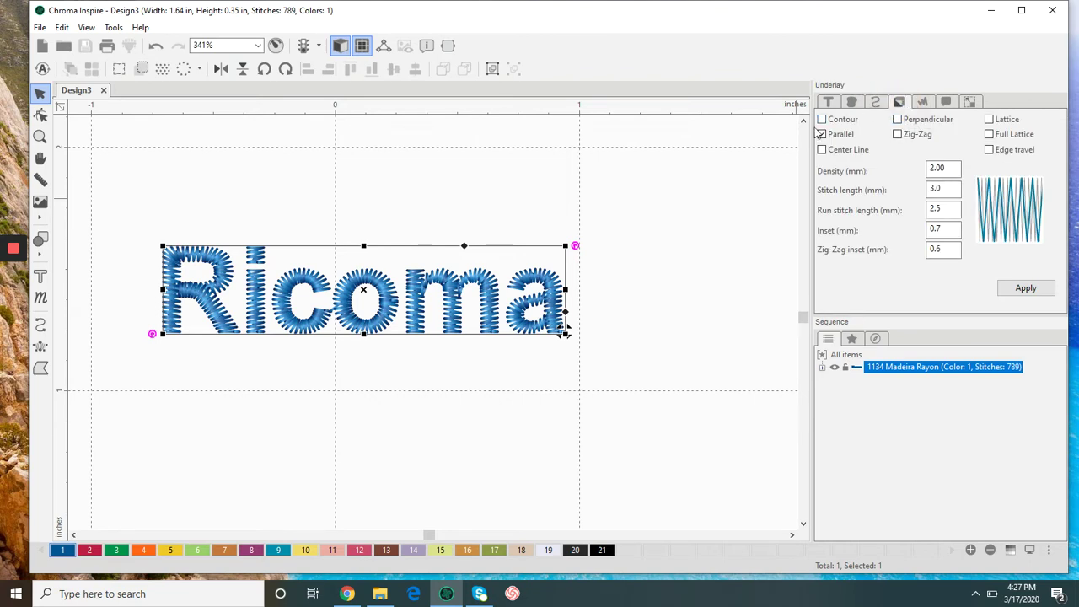
left_click(821, 134)
left_click(821, 149)
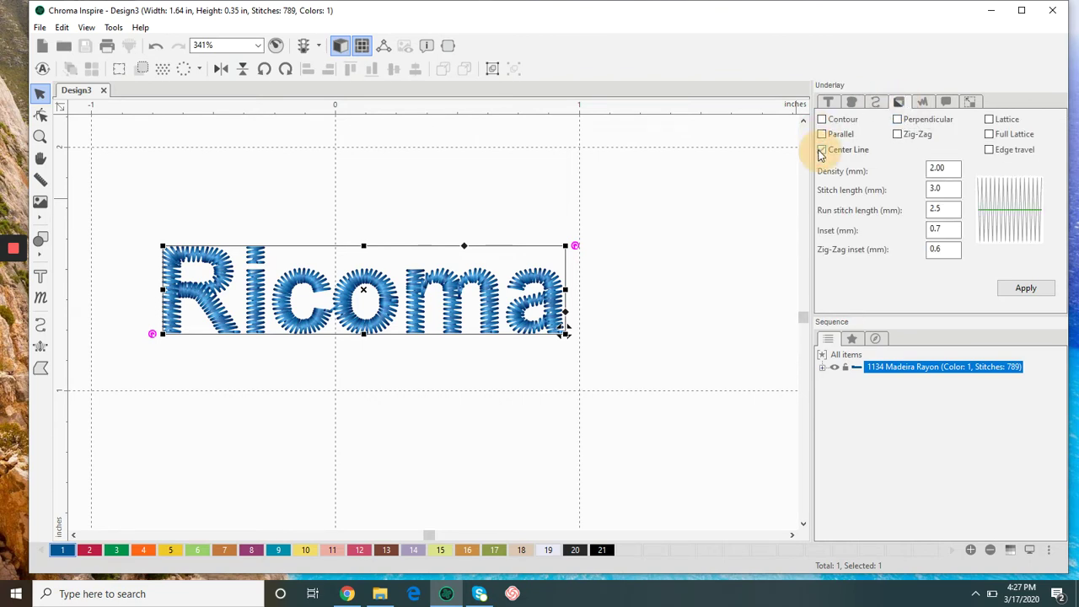
left_click(1028, 290)
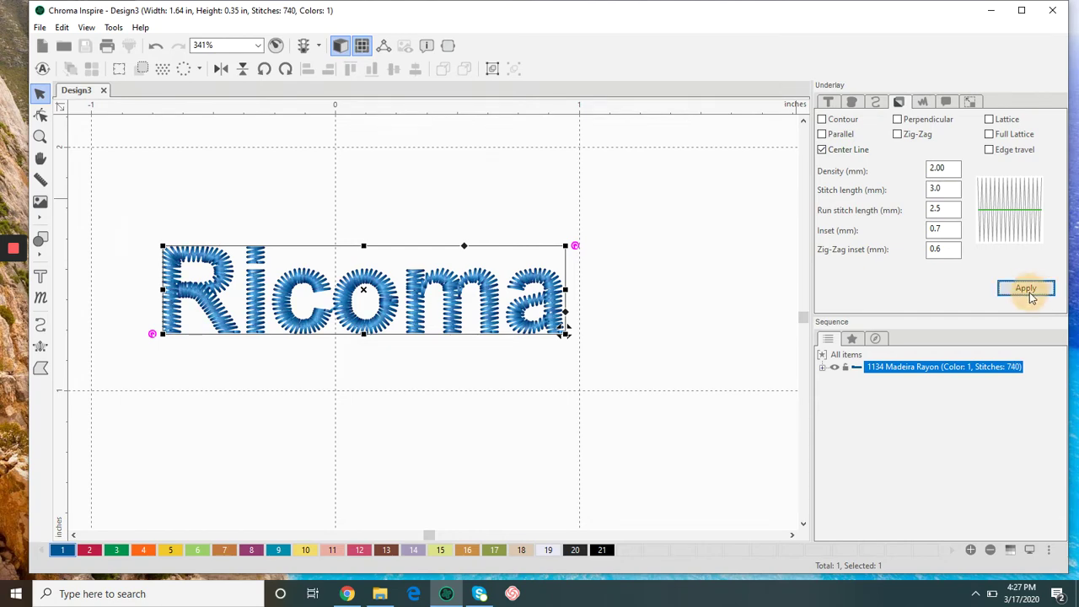
scroll(497, 325, "up", 4)
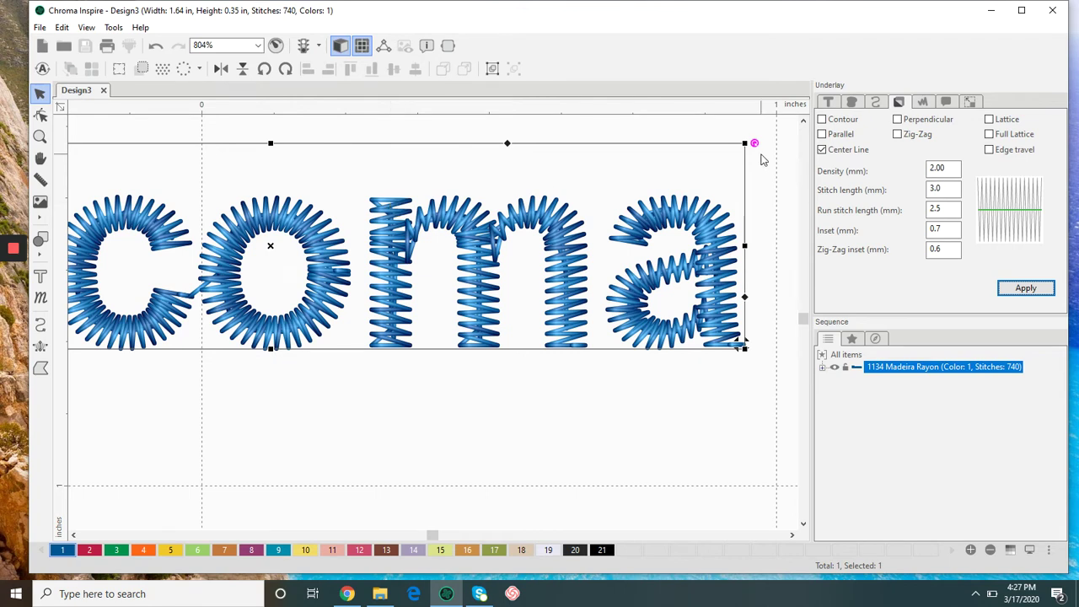
Try a Contour underlay on the lettering, then go back to Center Line
left_click(823, 149)
left_click(822, 119)
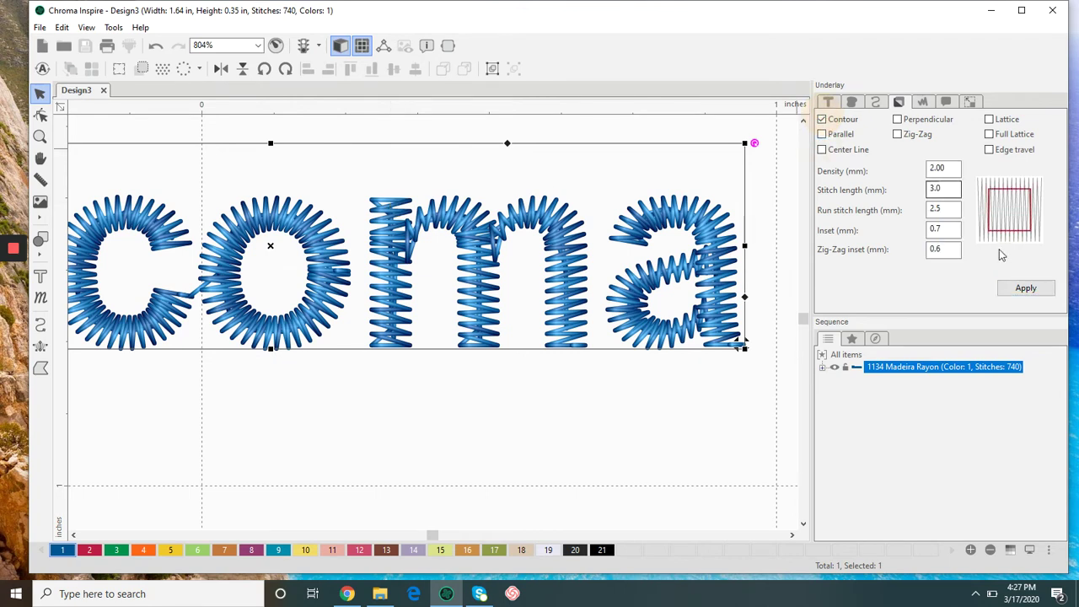
left_click(1025, 288)
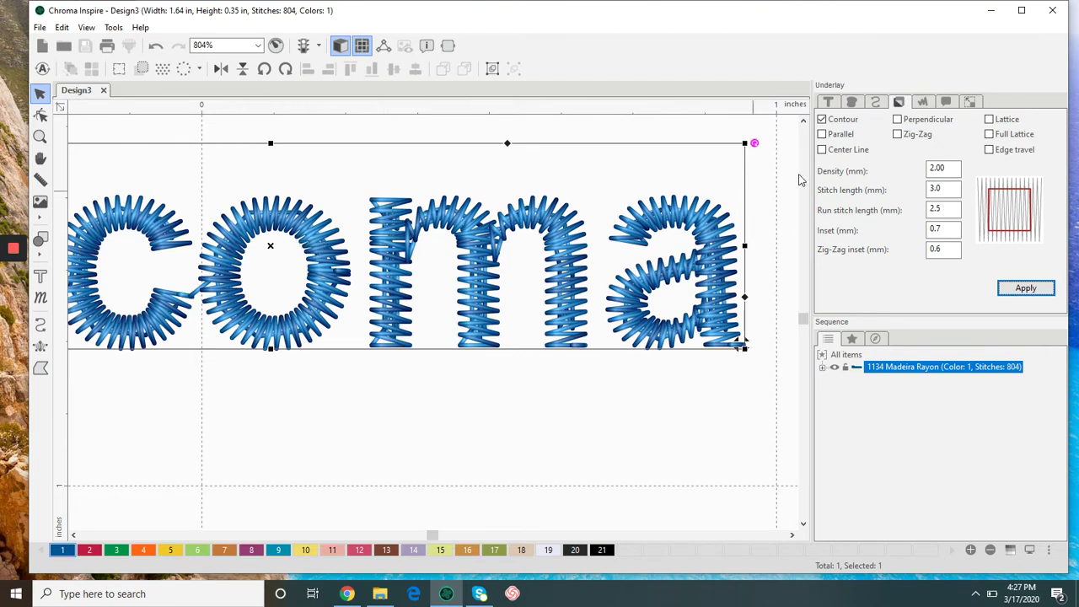
left_click(821, 120)
left_click(821, 149)
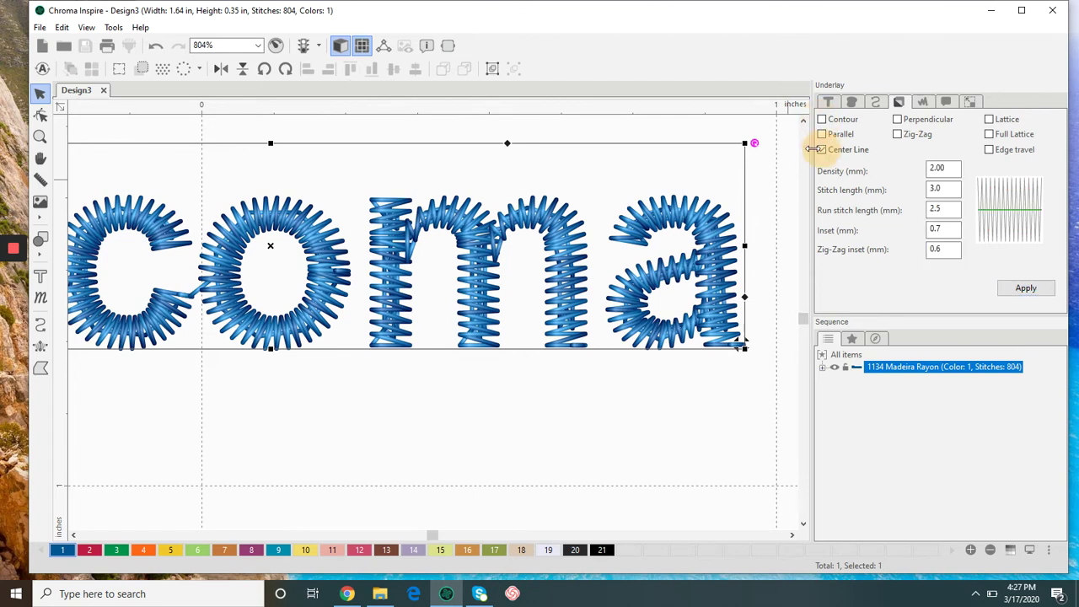
left_click(1023, 287)
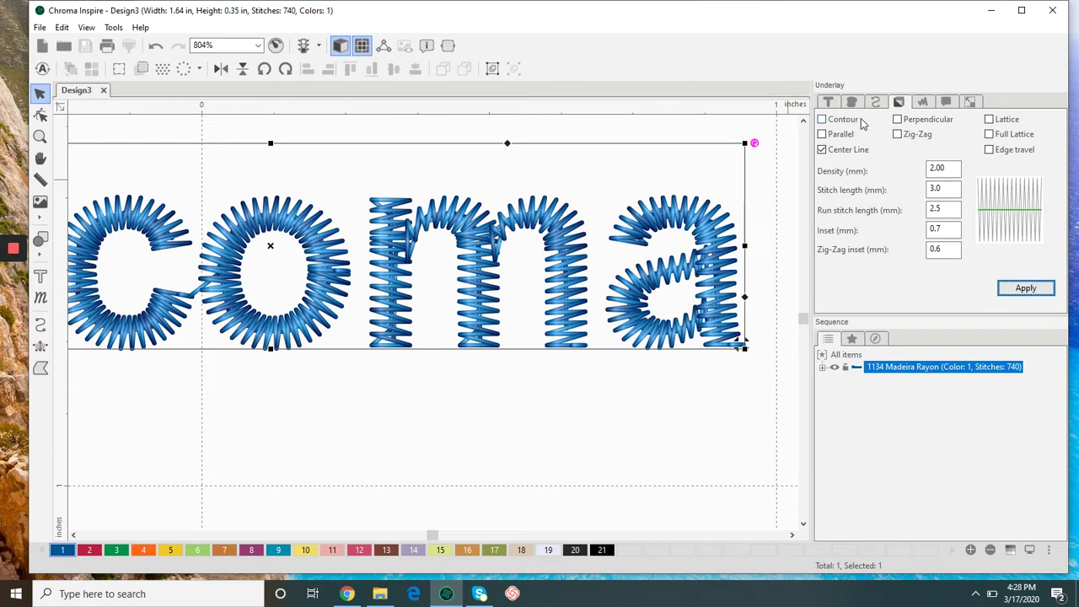
Compare no underlay against Center Line, keeping Center Line at 740 stitches
left_click(822, 149)
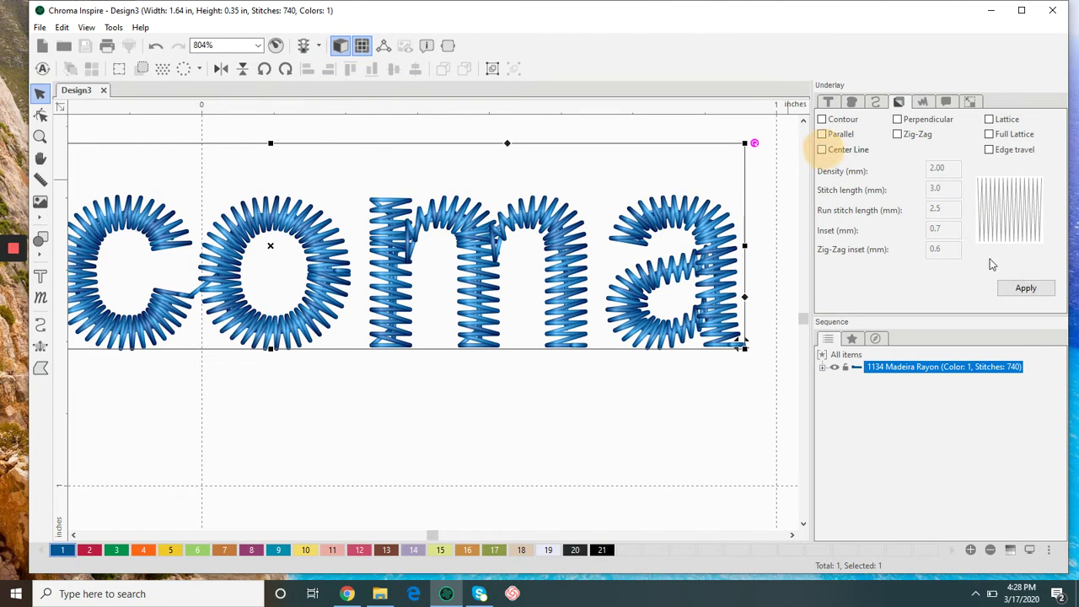
left_click(1029, 290)
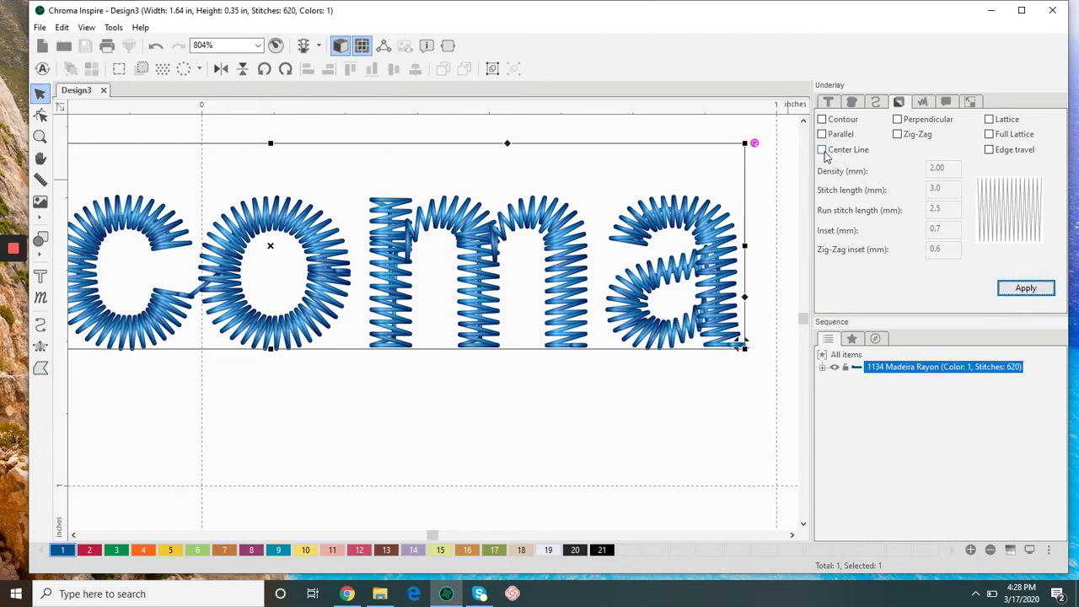
left_click(822, 149)
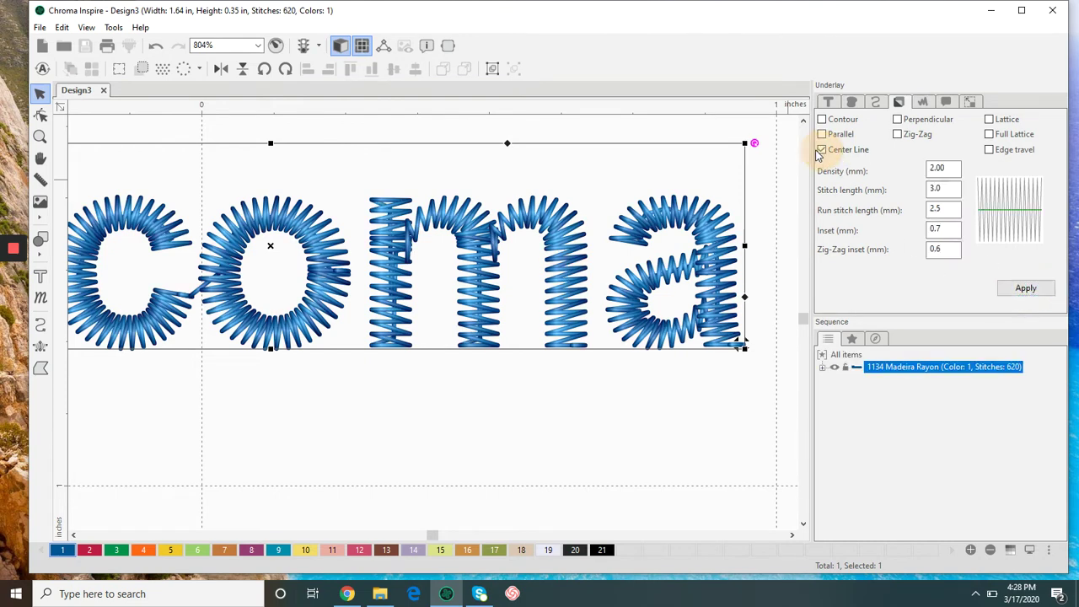
left_click(1028, 294)
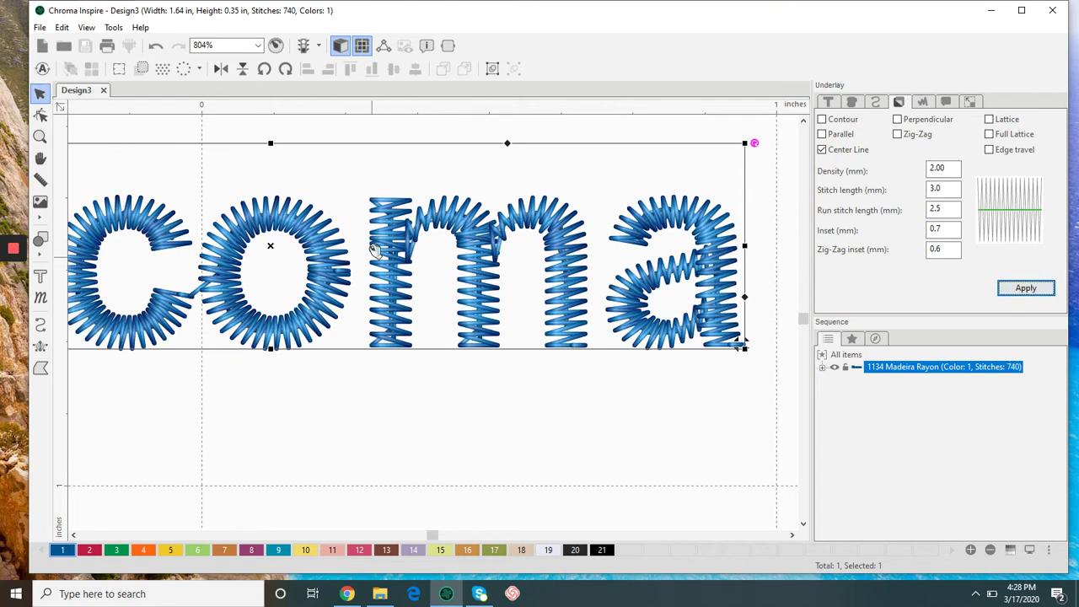
scroll(588, 387, "down", 1)
scroll(414, 423, "down", 1)
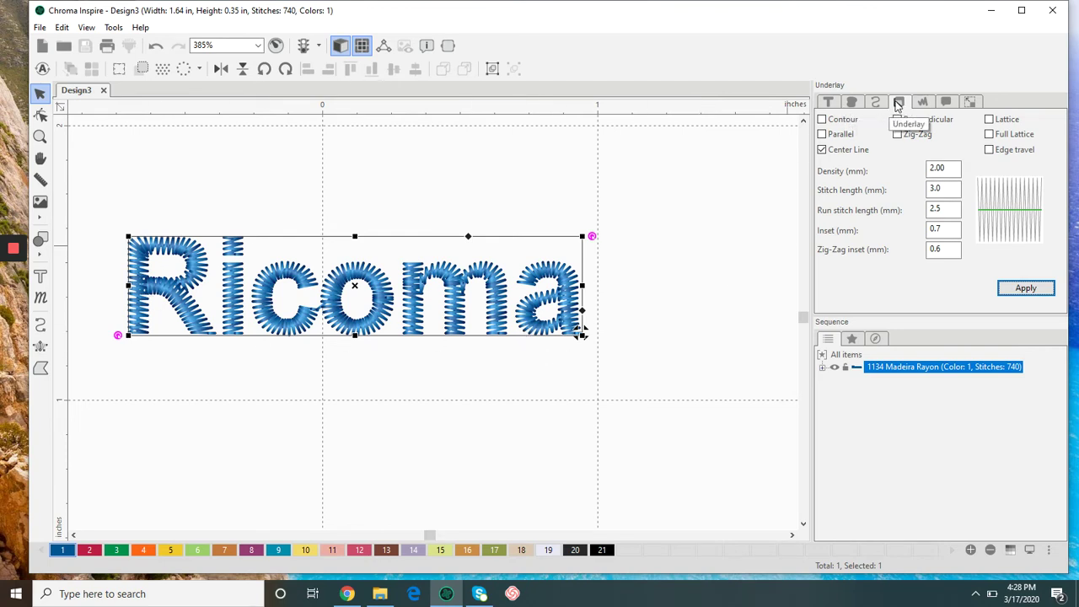
Lower the satin fill density to 0.2 and apply it to the lettering
left_click(827, 102)
left_click(851, 102)
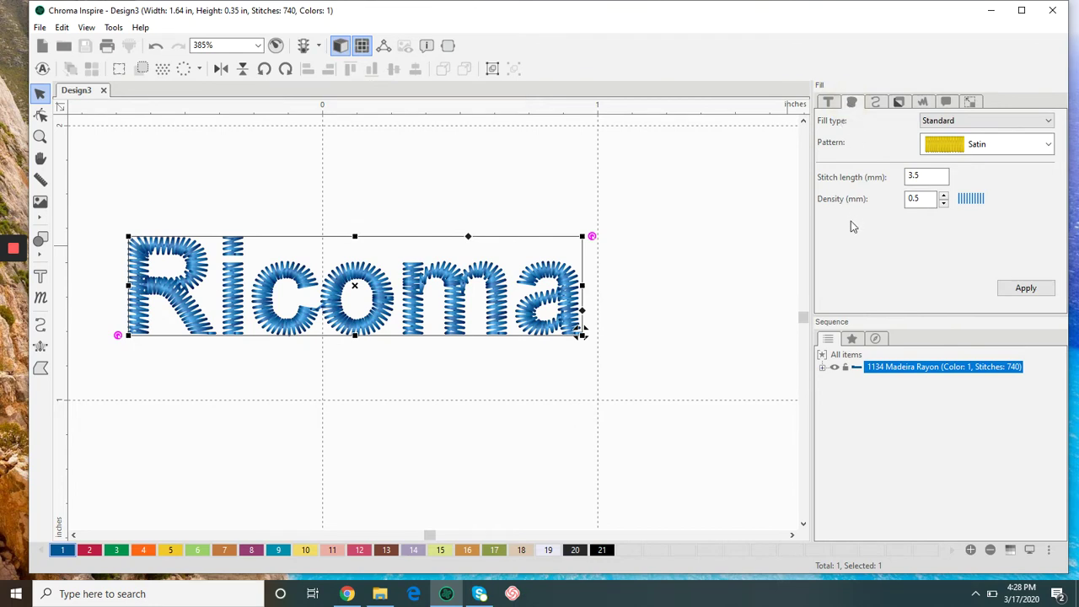
left_click(943, 203)
left_click(943, 203)
left_click(944, 204)
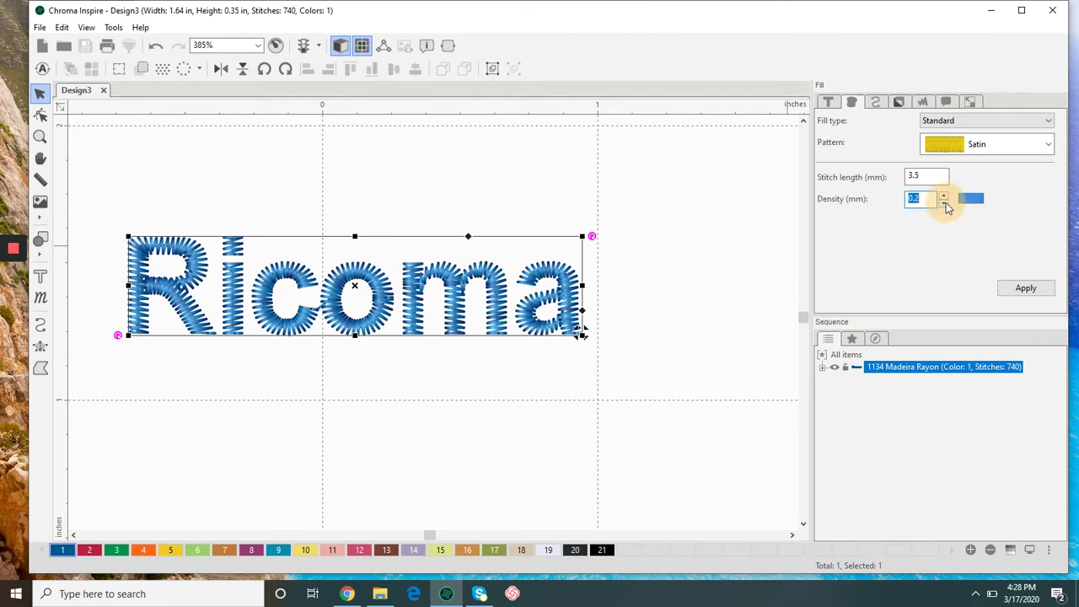
left_click(1025, 290)
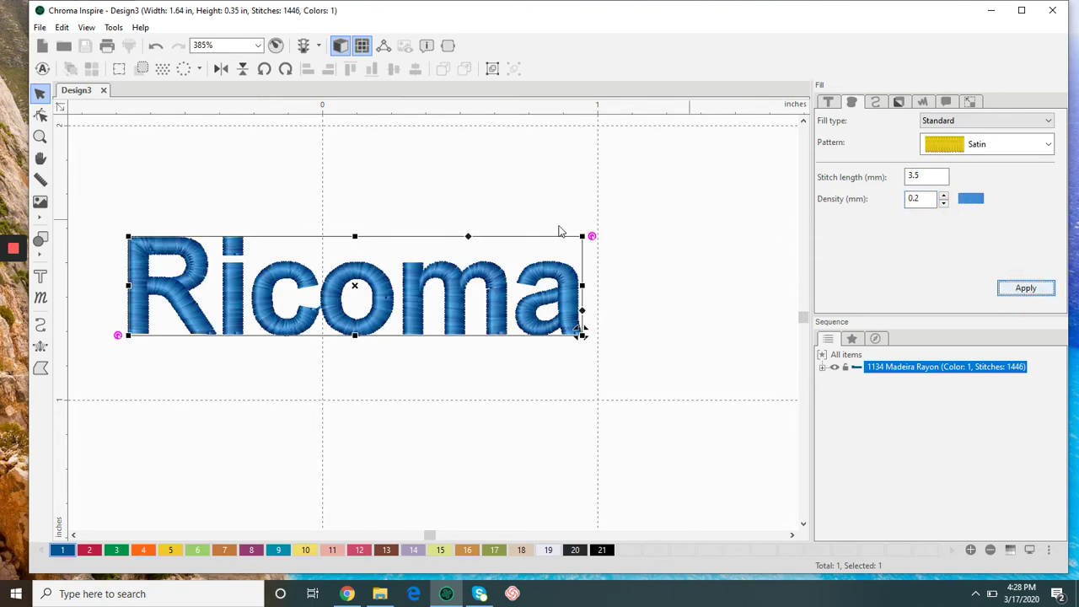
Raise the satin density to 0.4 mm and apply it, giving 862 stitches
scroll(444, 297, "up", 3)
scroll(444, 296, "up", 2)
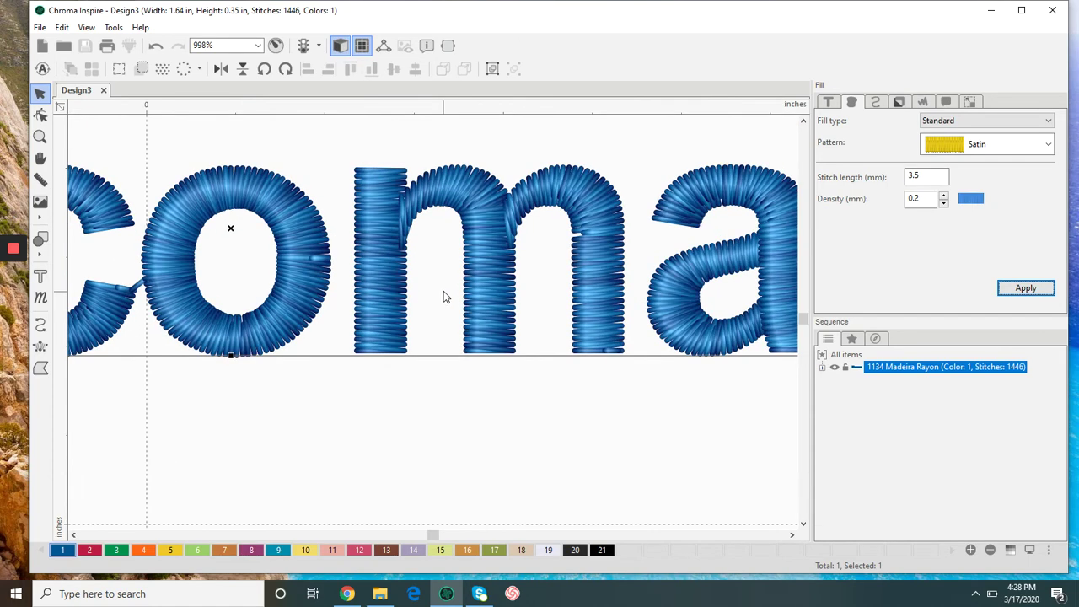
left_click(944, 196)
left_click(945, 195)
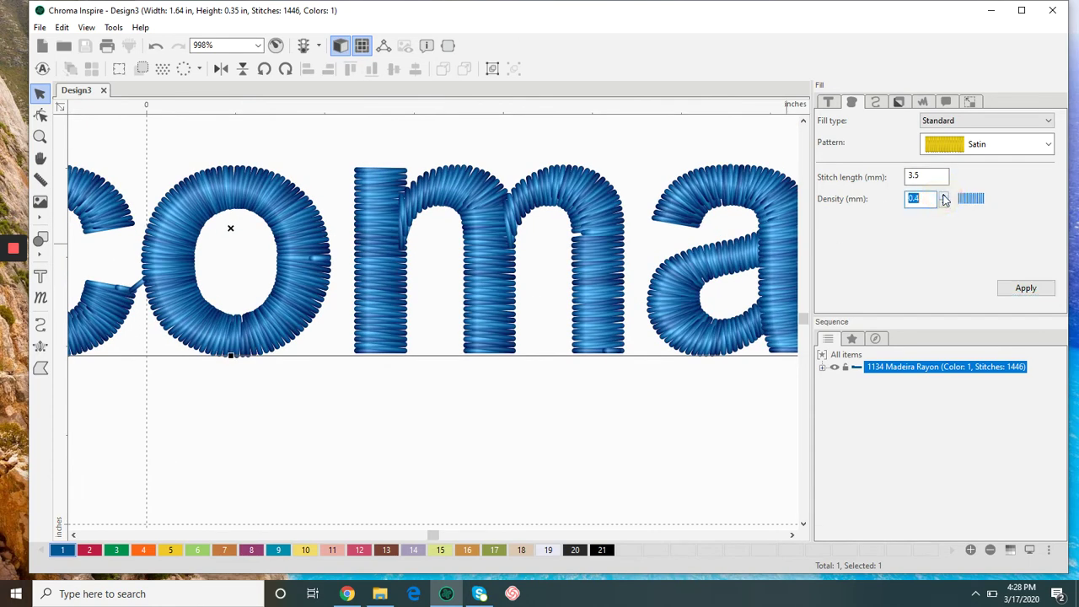
left_click(1022, 288)
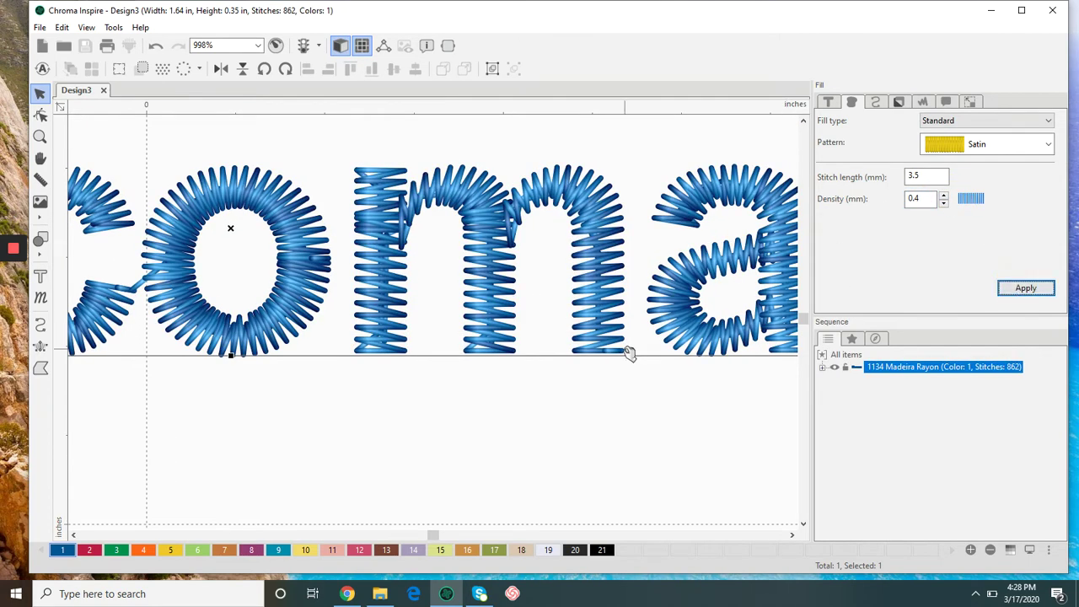
scroll(628, 349, "down", 2)
scroll(439, 353, "down", 4)
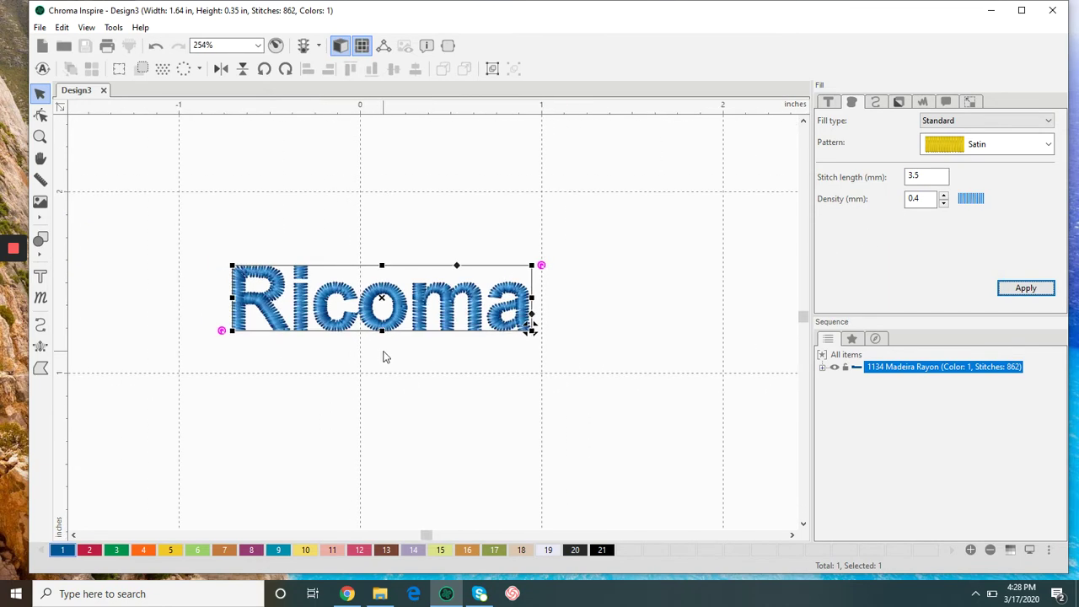
Resize the Ricoma text to 1.37 × 0.30 in and move it into place
left_click(946, 102)
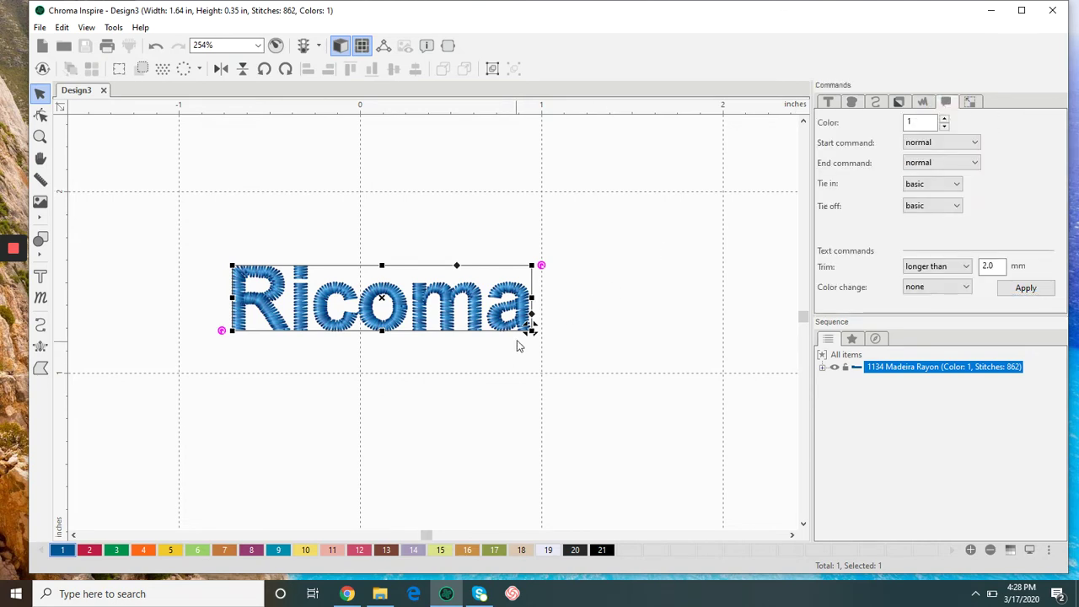
left_click_drag(530, 328, 482, 321)
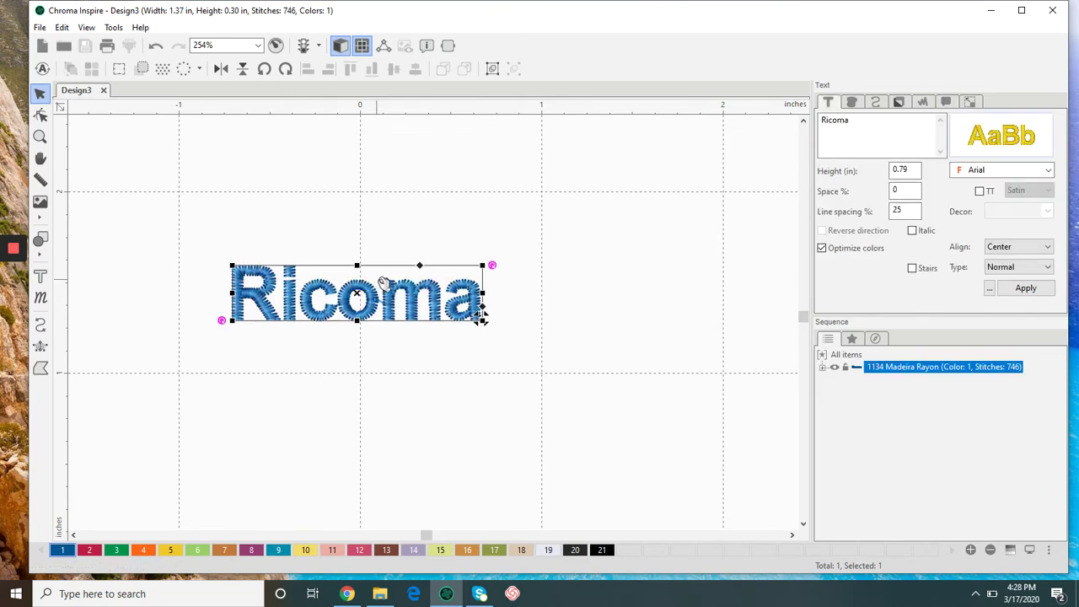
left_click_drag(381, 291, 413, 320)
scroll(413, 320, "up", 2)
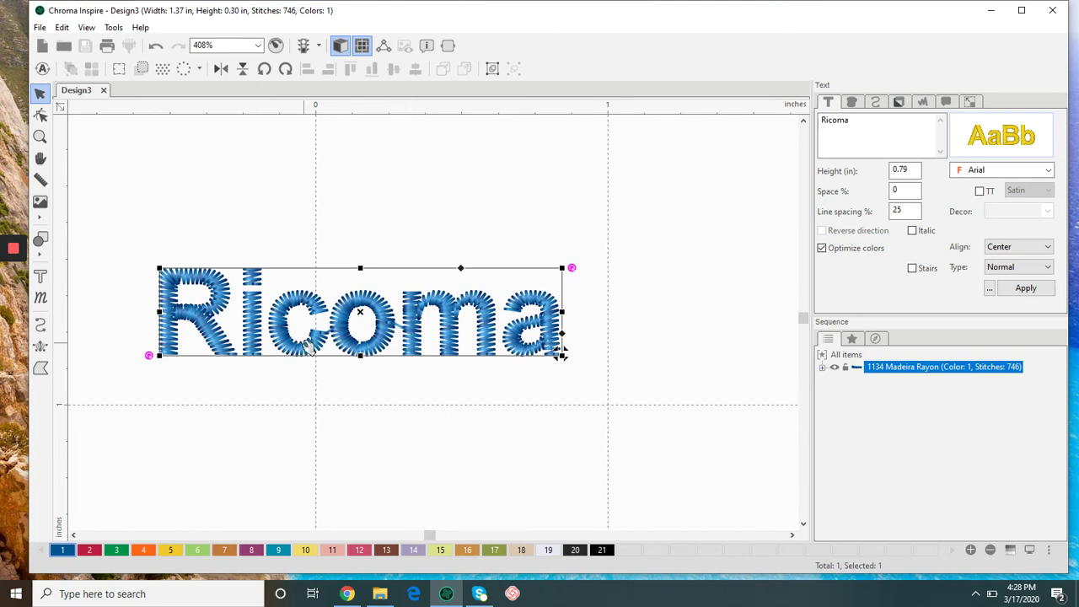
Set Trim to chars and apply, then switch to trims longer than 2.0 mm
left_click(945, 101)
left_click(966, 268)
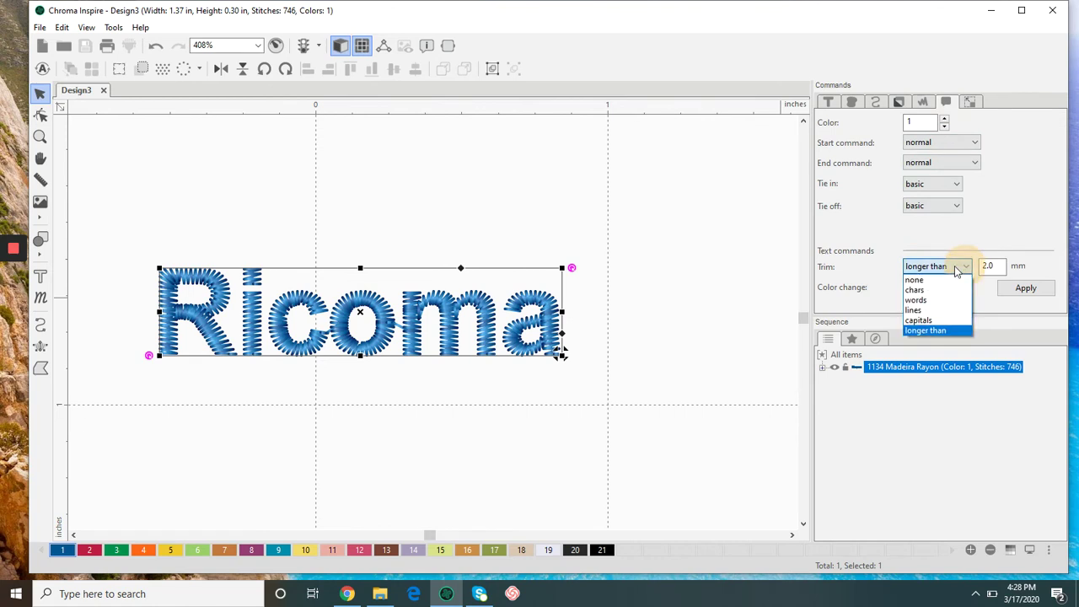
left_click(944, 289)
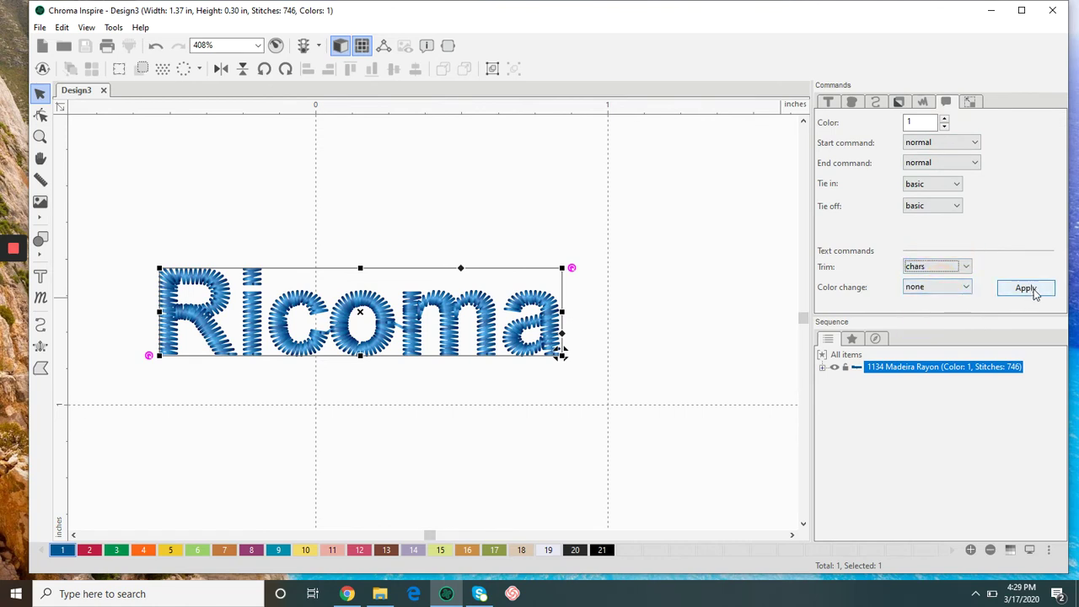
left_click(1029, 289)
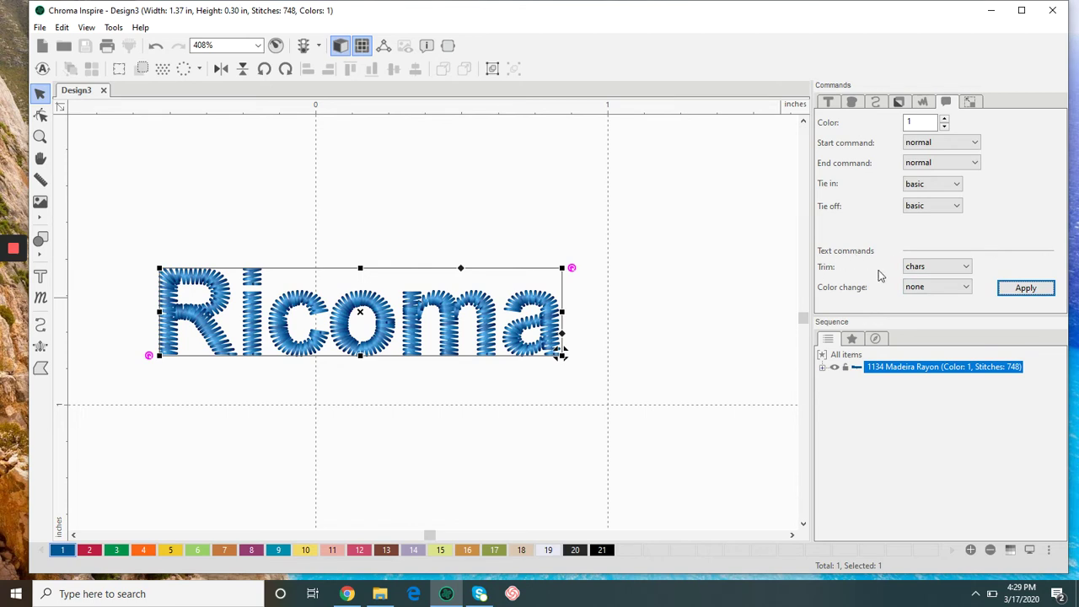
left_click(941, 273)
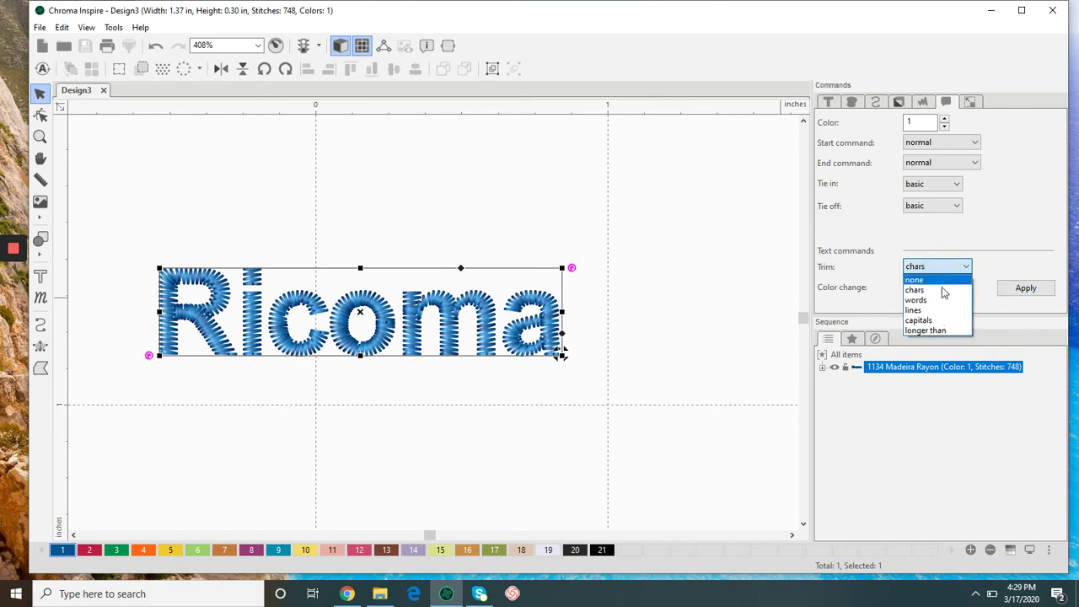
left_click(933, 330)
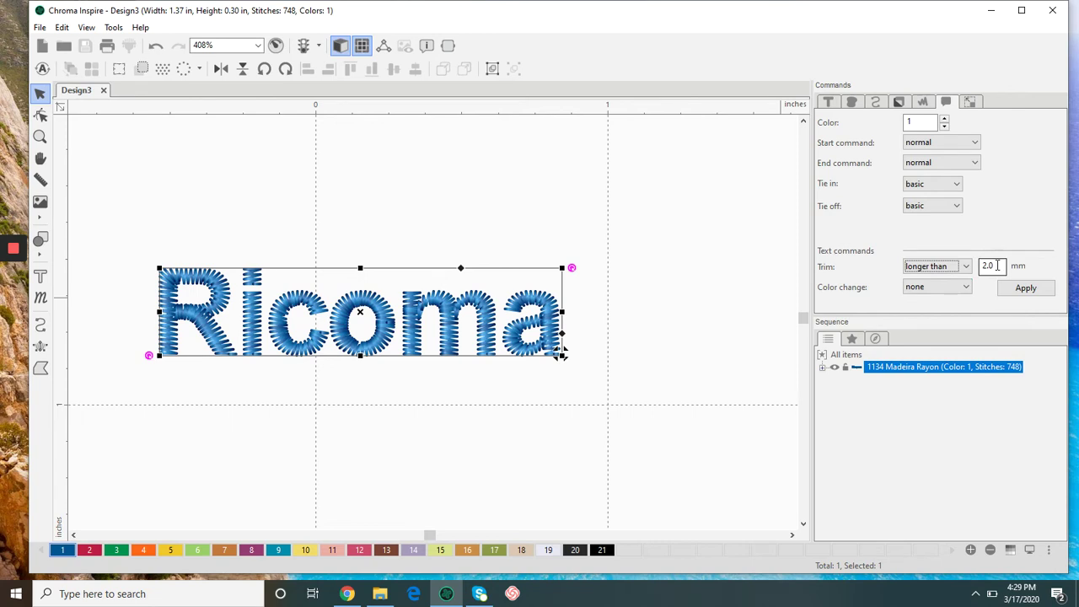
left_click_drag(997, 265, 966, 267)
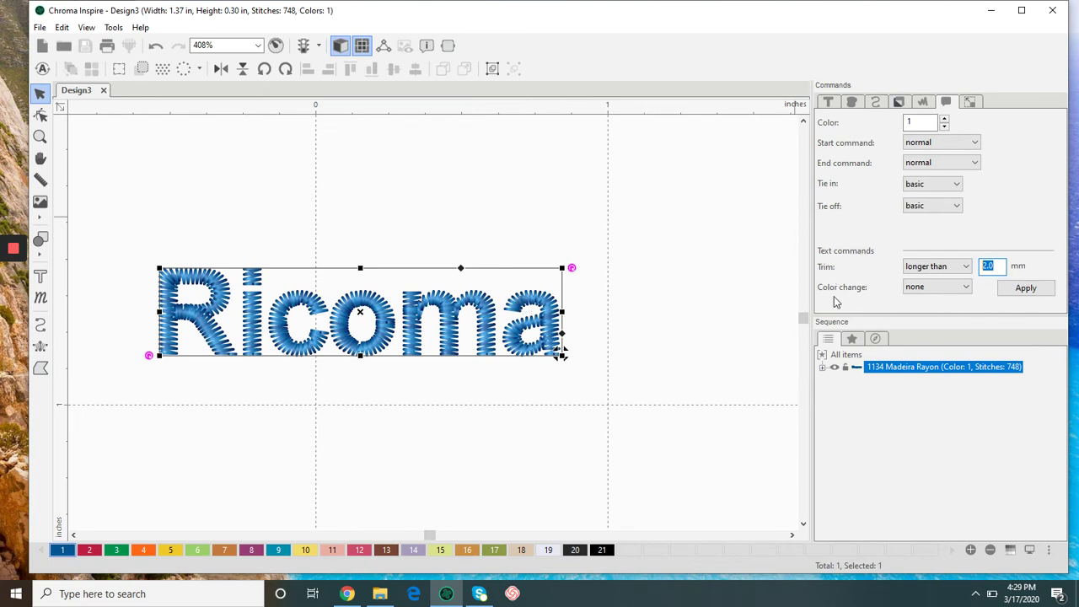
Set Color change to chars and apply, giving each letter its own colour (6 colours)
left_click(958, 293)
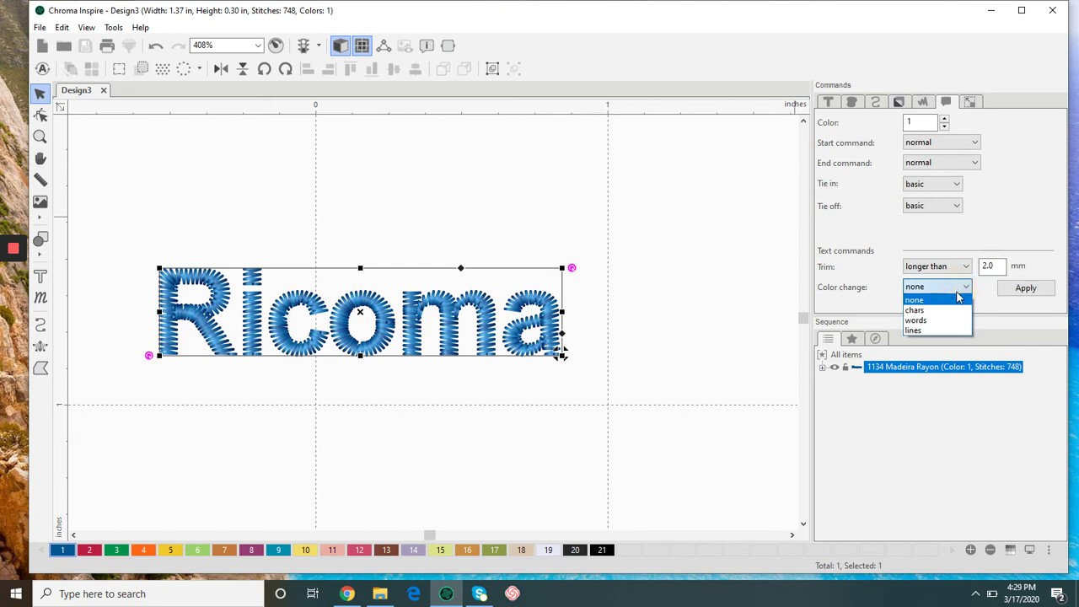
left_click(956, 312)
left_click(1027, 289)
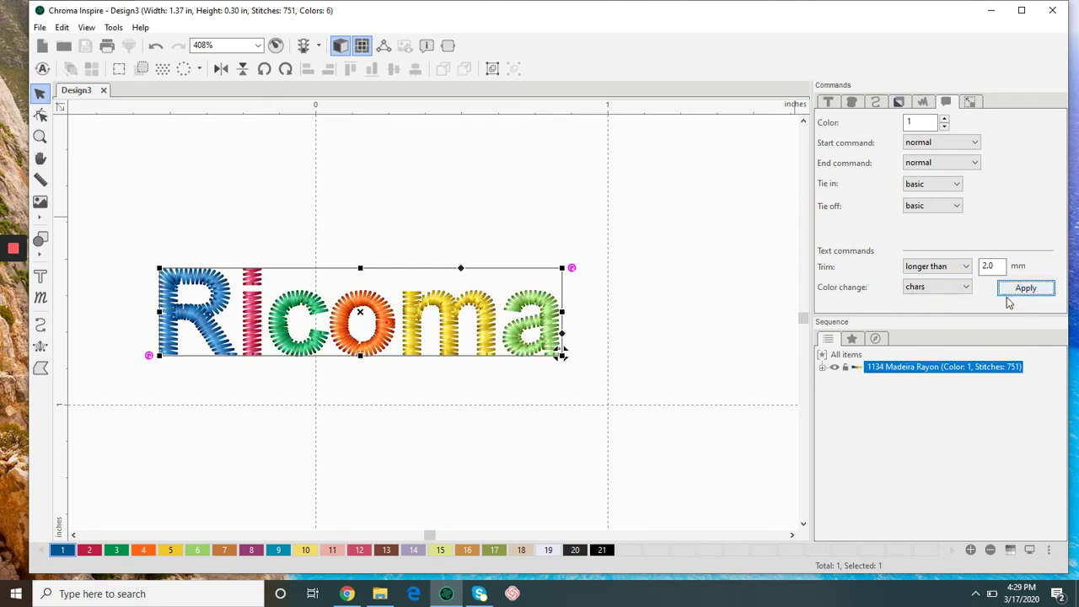